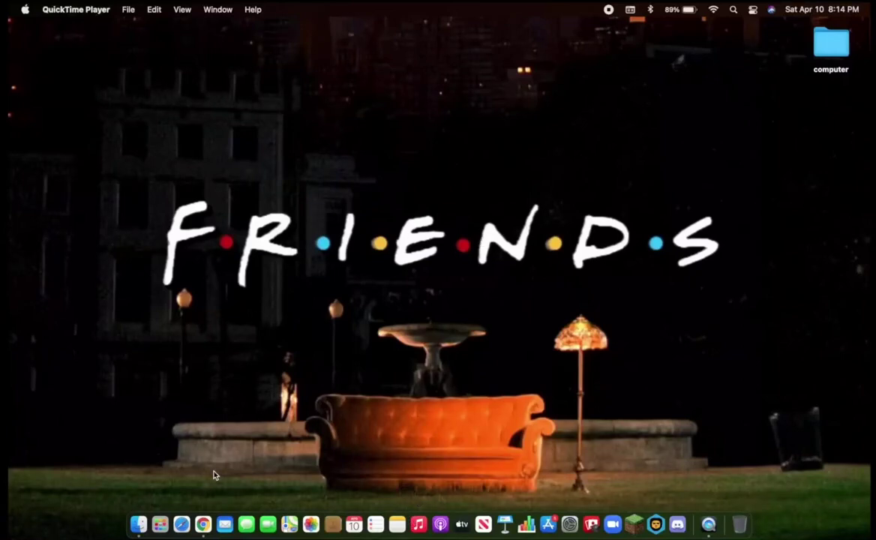
- Open the Gcenx/WineskinServer GitHub repository page in Chrome
left_click(203, 527)
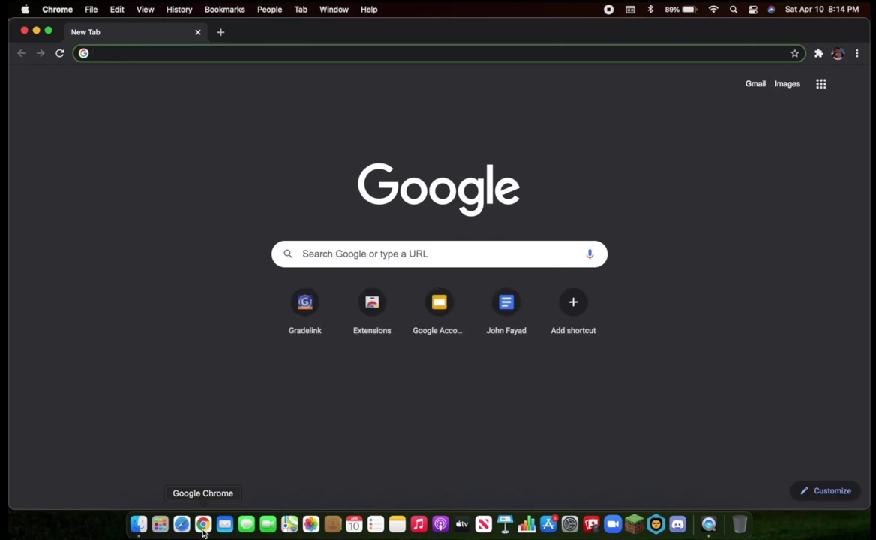
type("git")
key("Return")
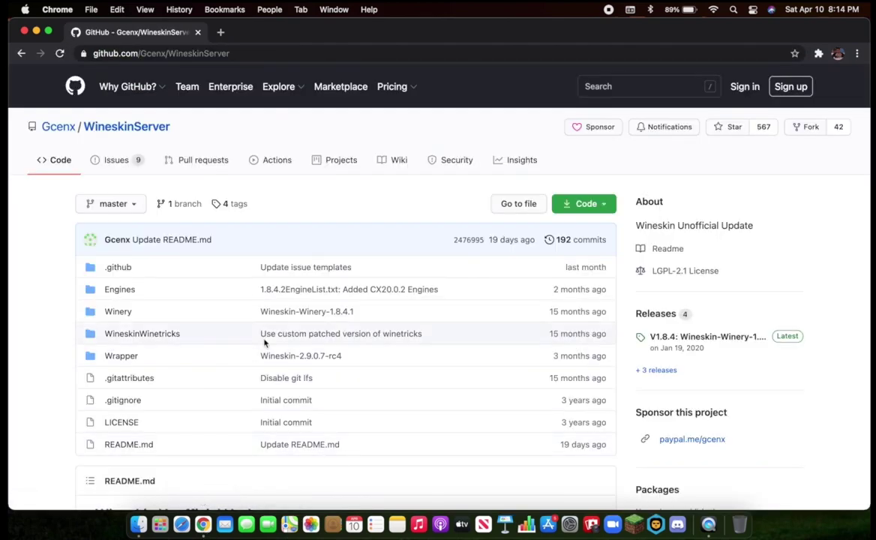
scroll(259, 343, "down", 3)
scroll(264, 343, "down", 5)
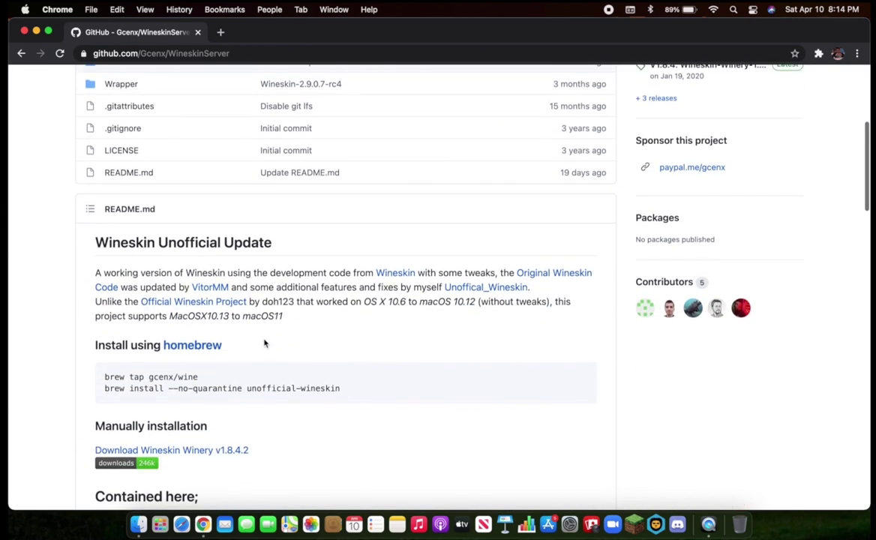
- Download Wineskin Winery v1.8.4.2 and expand the Wineskin.Winery.txz archive into Downloads
left_click_drag(250, 406, 104, 402)
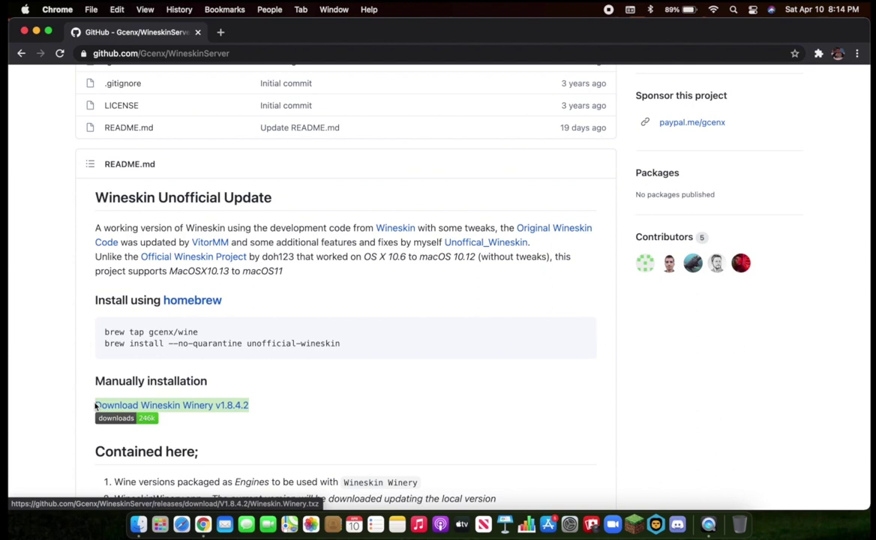
left_click(274, 389)
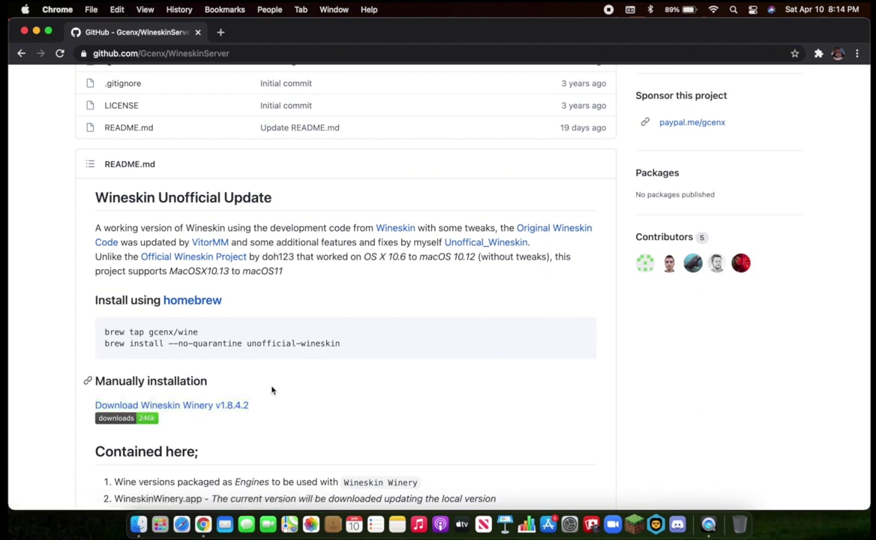
left_click(199, 407)
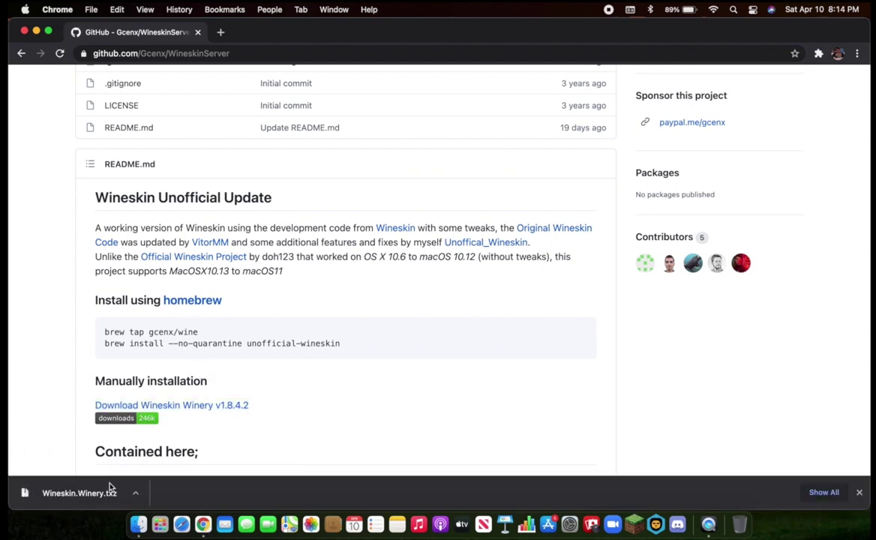
left_click(108, 491)
left_click(25, 32)
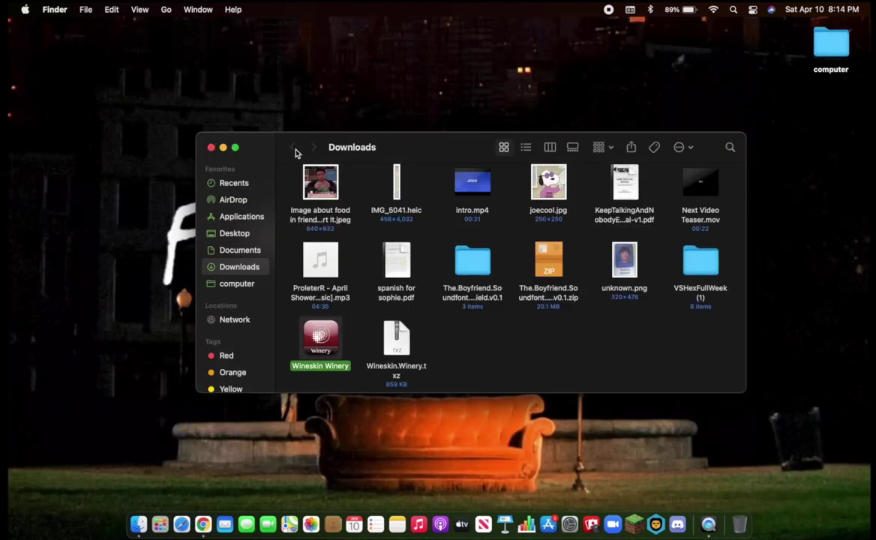
- Trash Wineskin.Winery.txz, try launching Wineskin Winery, dismiss the Gatekeeper block, open System Preferences
left_click_drag(396, 334, 739, 524)
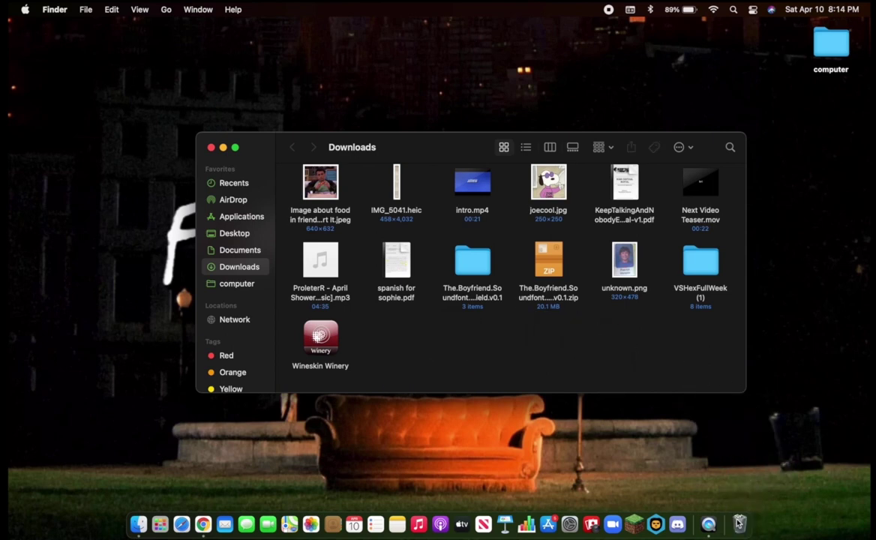
double_click(328, 341)
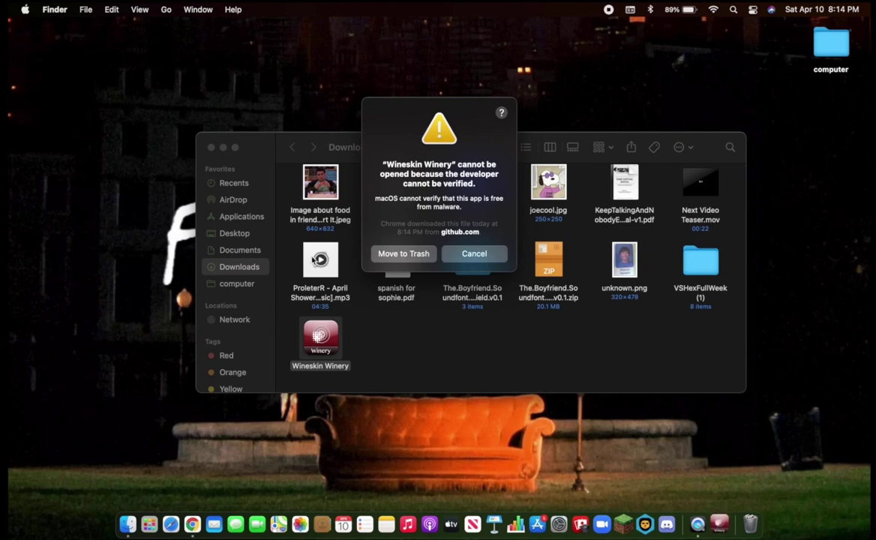
left_click(472, 253)
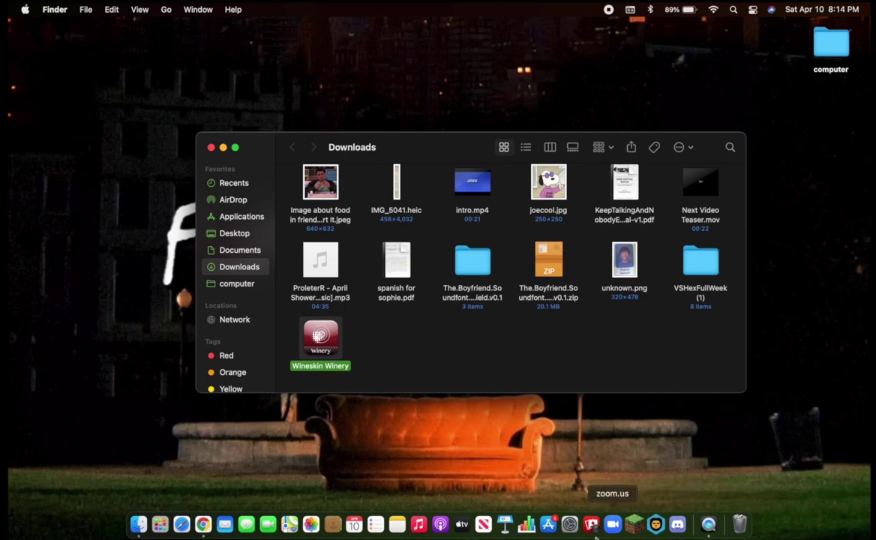
left_click(568, 526)
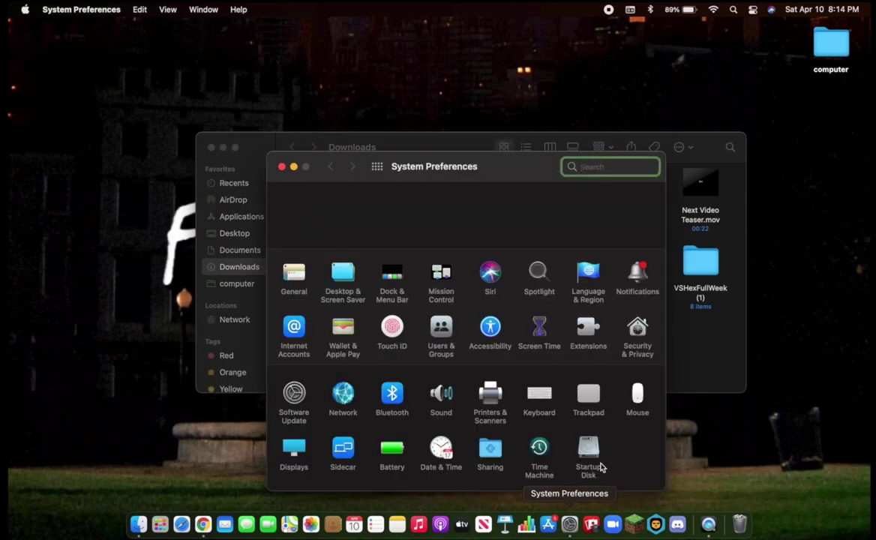
- Use Open Anyway in Security & Privacy to launch the blocked Wineskin Winery app
left_click(638, 327)
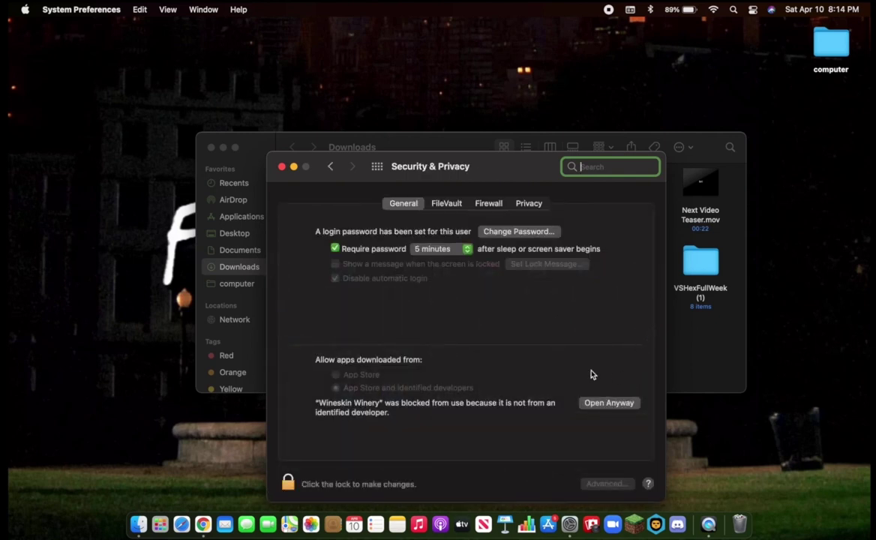
left_click(609, 403)
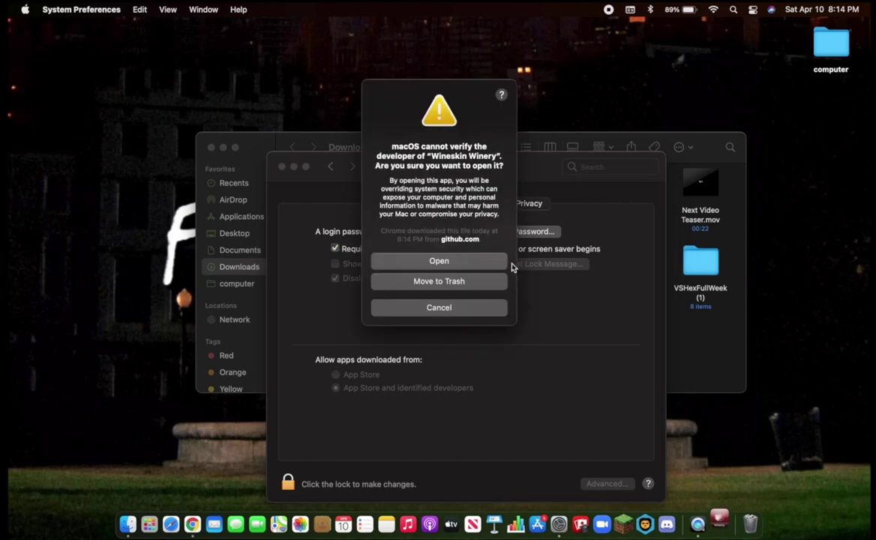
left_click(471, 261)
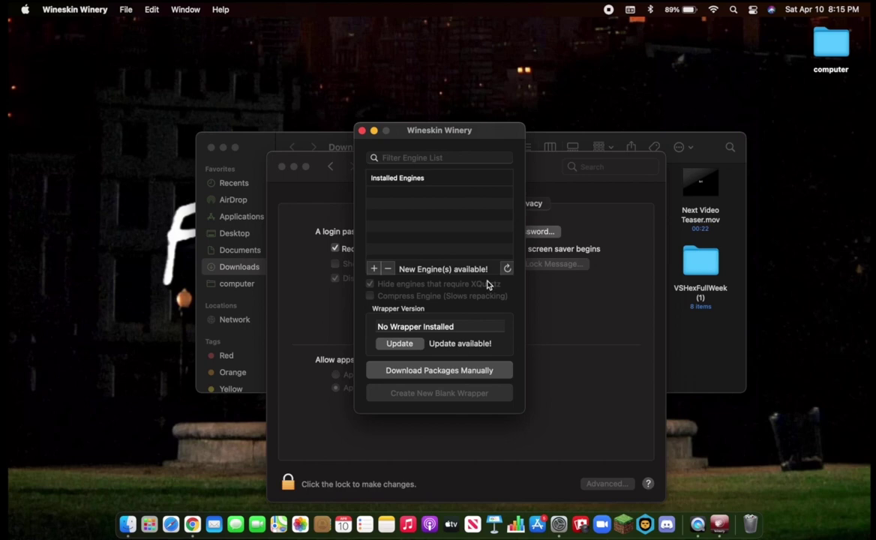
- Install engine WS11WineCX64Bit20.0.2 and update the wrapper to Wineskin-2.9.0.7-rc4
left_click(374, 270)
left_click(391, 256)
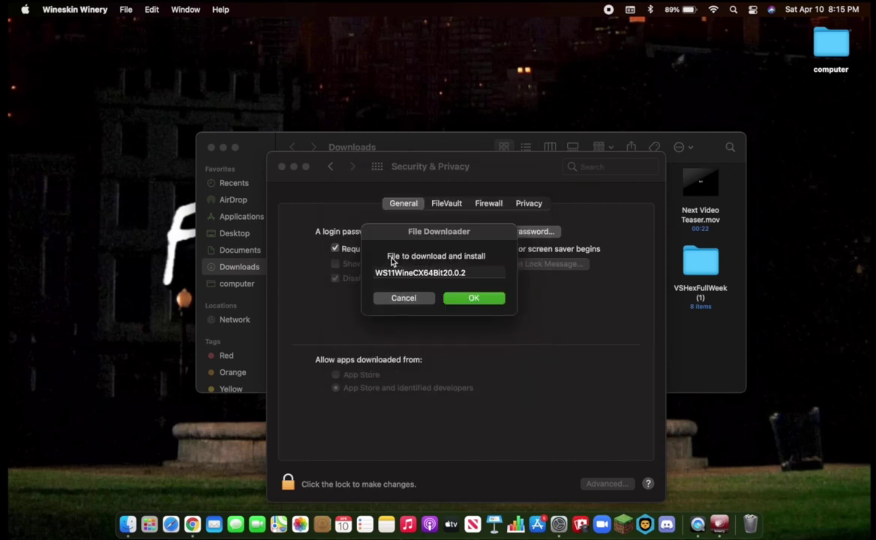
left_click(485, 299)
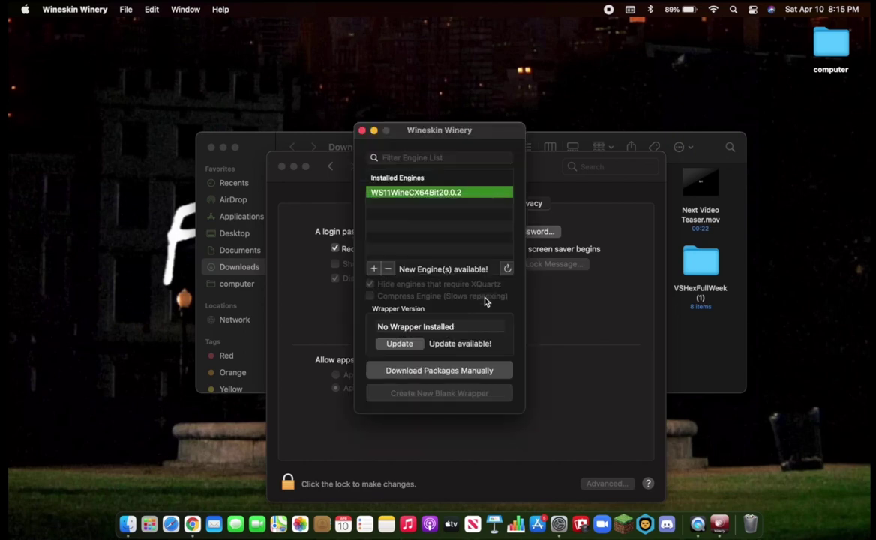
left_click(413, 347)
left_click(455, 300)
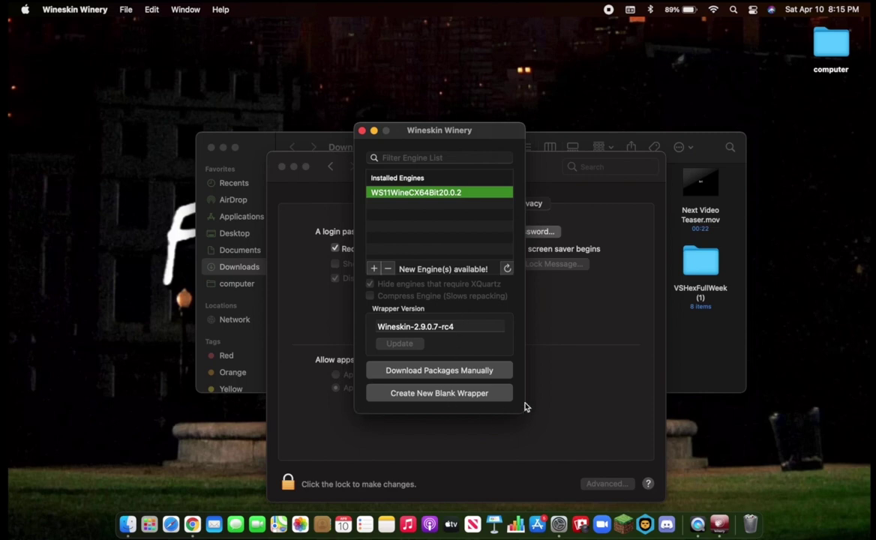
- Create a new blank wrapper named youtube
left_click(438, 395)
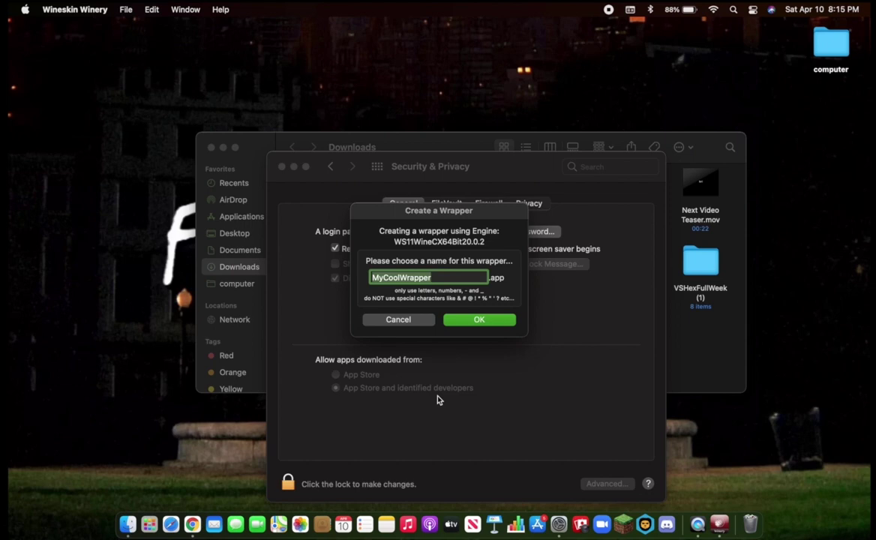
type("youtube")
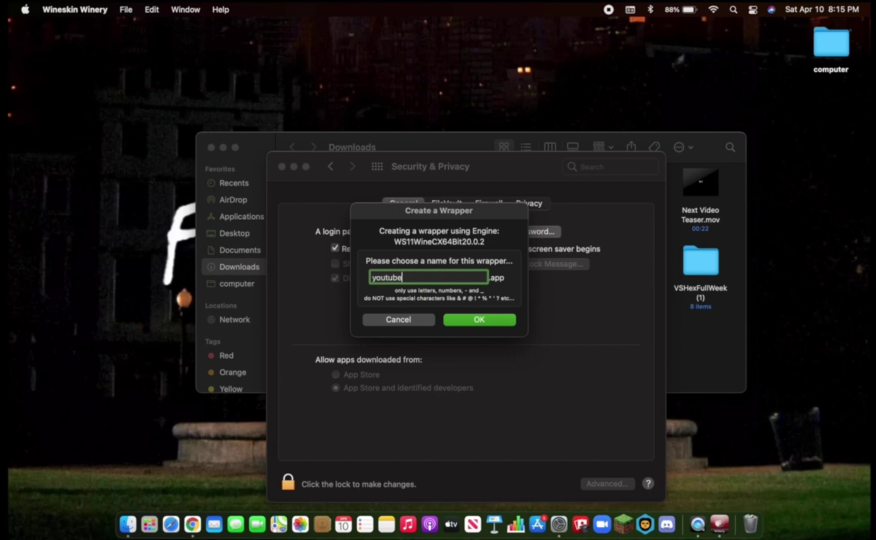
left_click(468, 320)
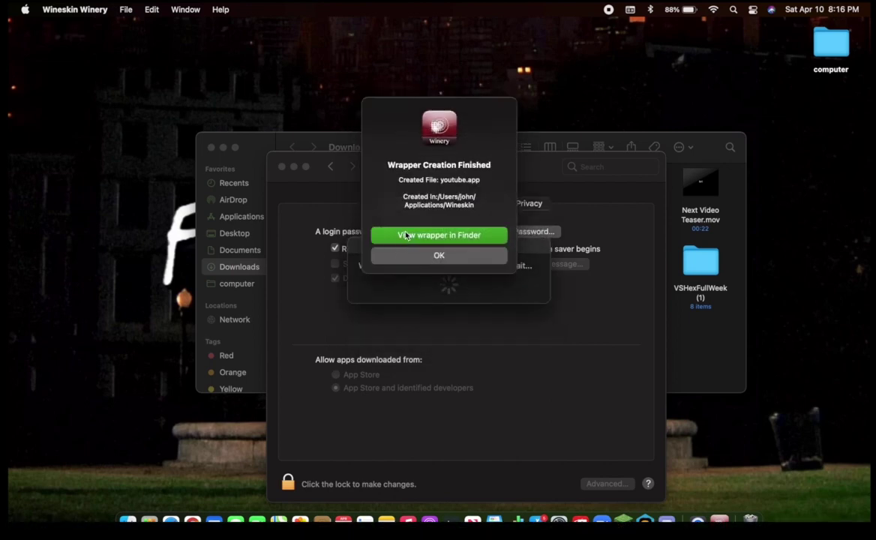
- Show the youtube wrapper in the Wineskin folder, close Downloads, and launch Chrome
left_click(495, 234)
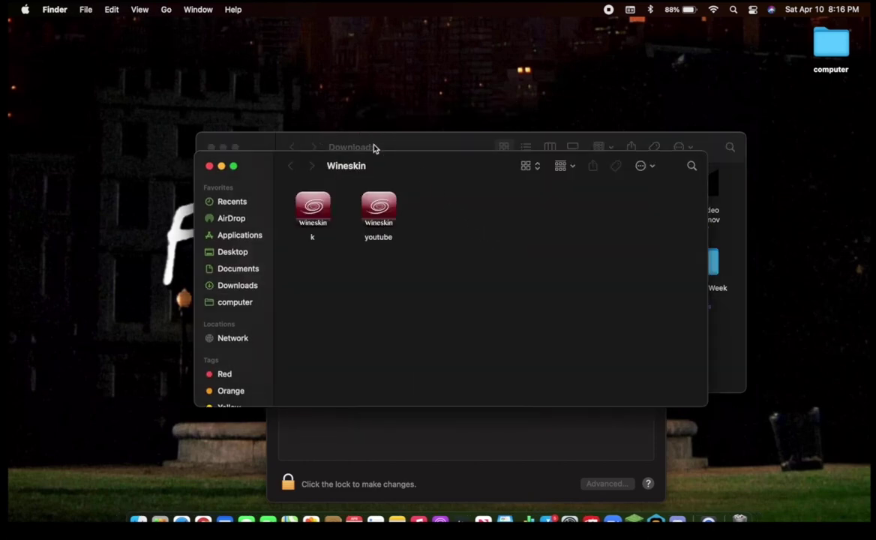
left_click(424, 148)
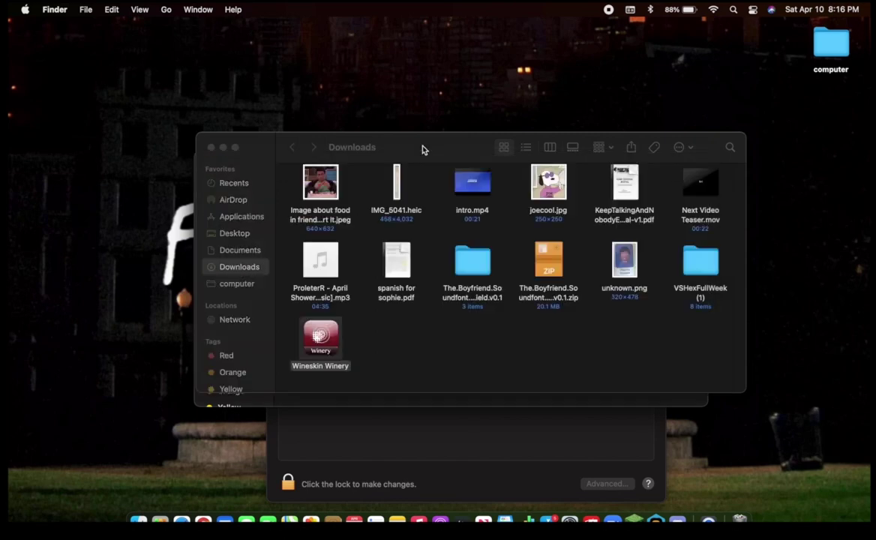
left_click(211, 148)
left_click_drag(417, 180, 414, 145)
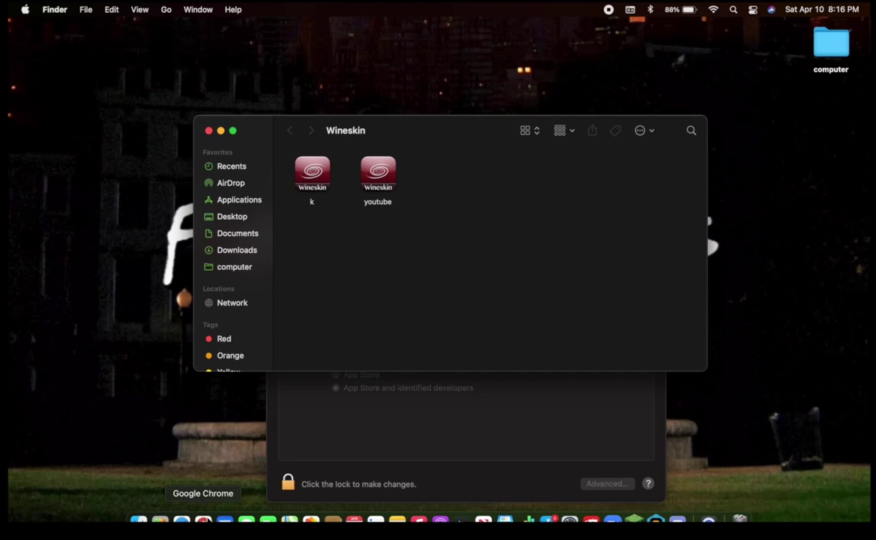
left_click(203, 520)
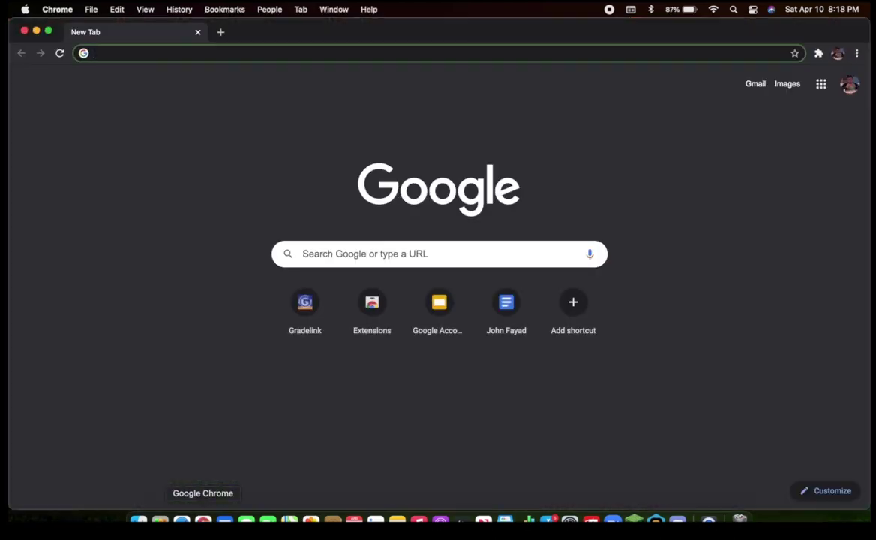
- Search the web for 'hex mod fnf' and open the VS Hex Mod GameBanana page
type("hex mod fnf")
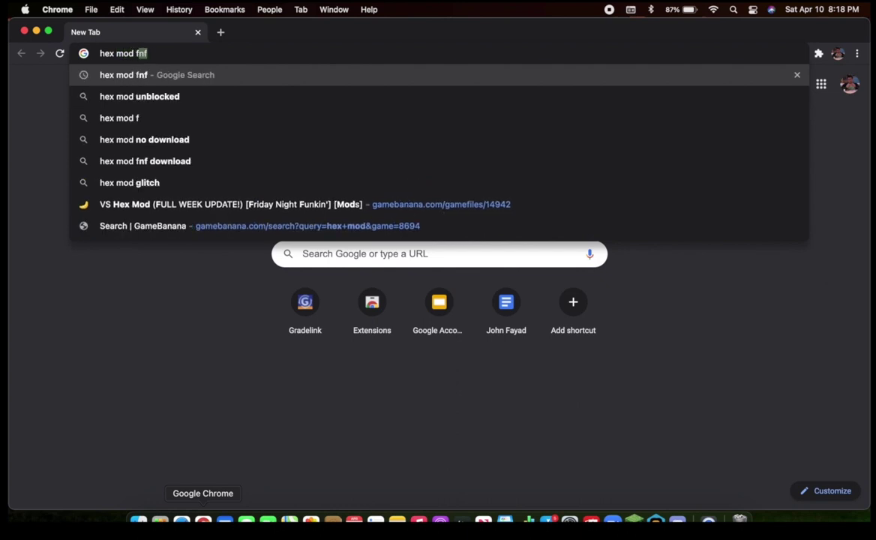
key("Return")
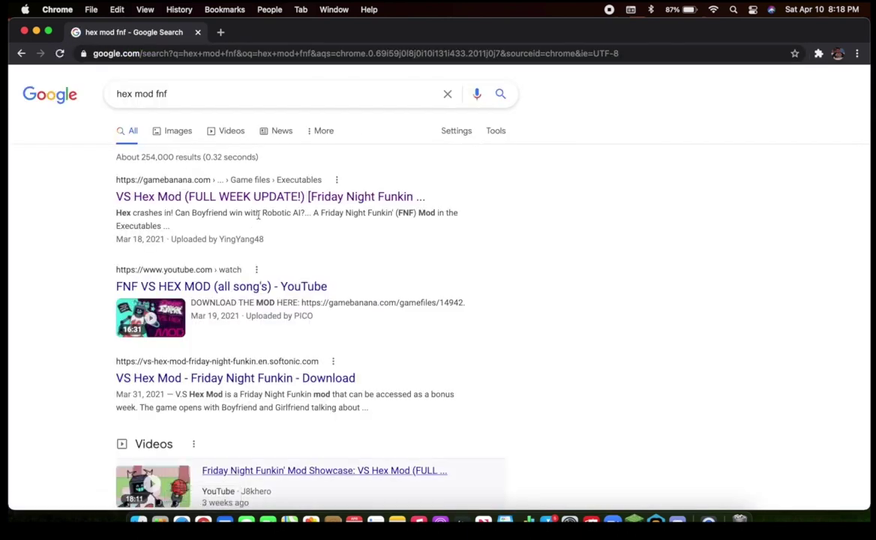
left_click(268, 197)
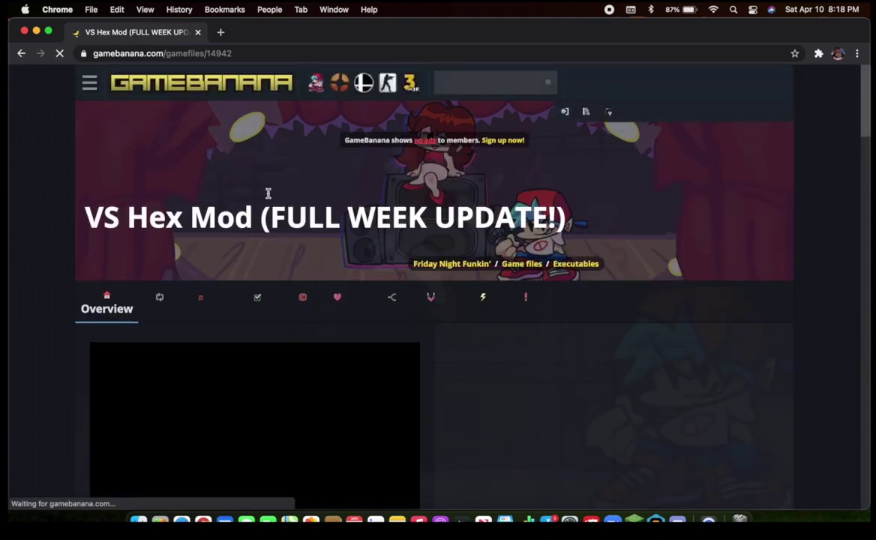
- Start the Alt Download from Alternate File Sources, hosted on Google Drive
scroll(269, 197, "down", 3)
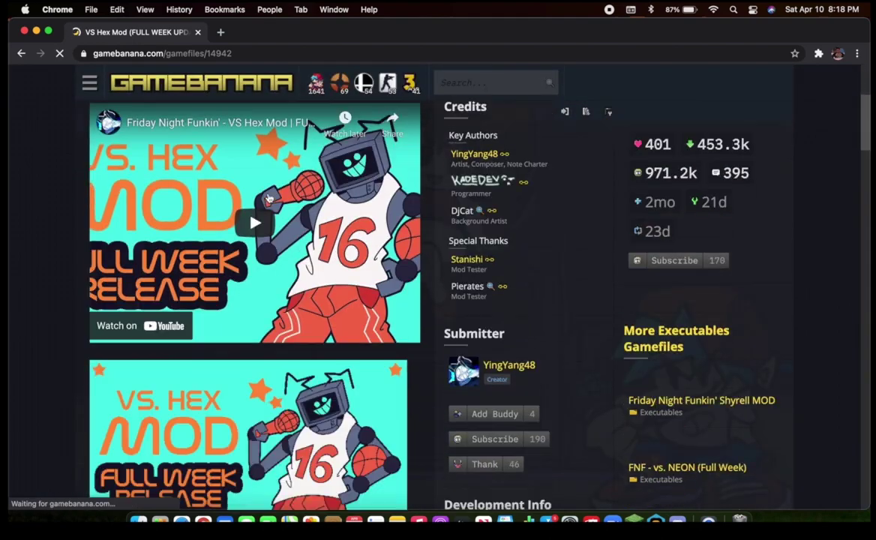
scroll(268, 197, "down", 2)
scroll(269, 196, "down", 5)
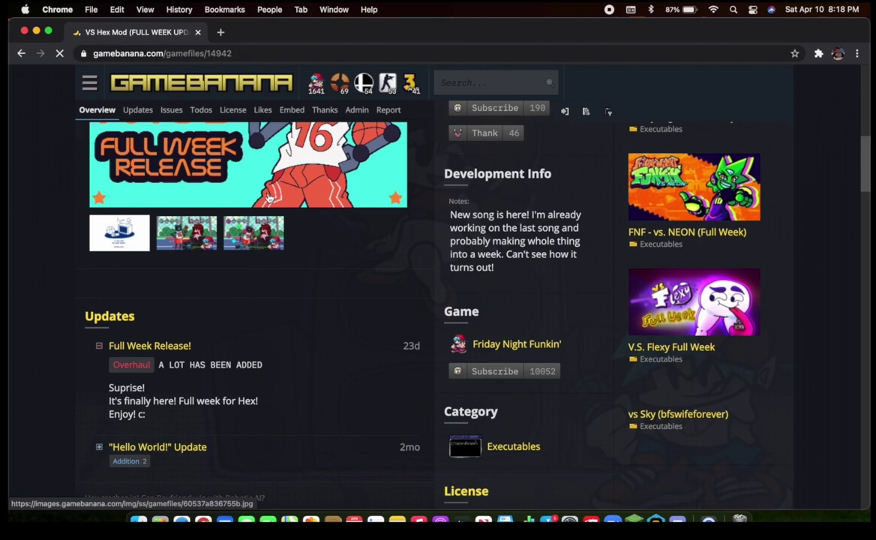
scroll(269, 197, "down", 3)
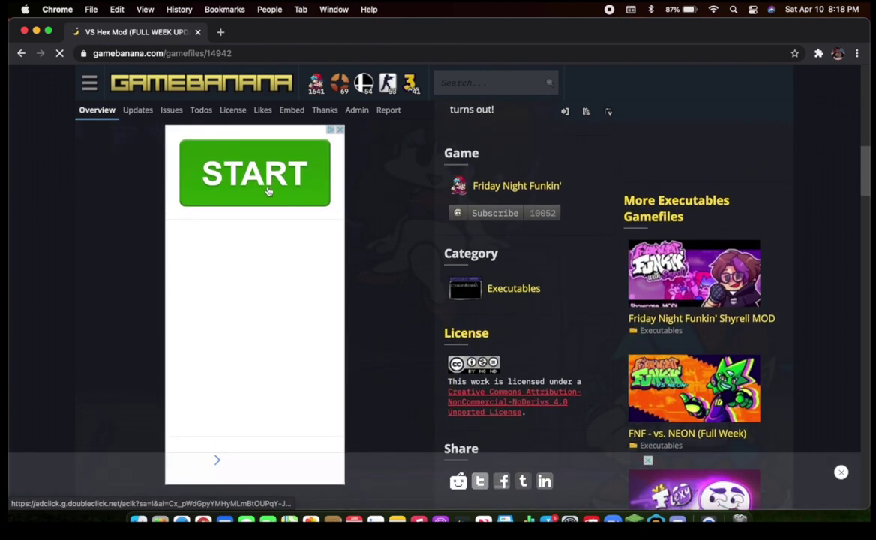
scroll(268, 196, "down", 3)
scroll(267, 191, "up", 5)
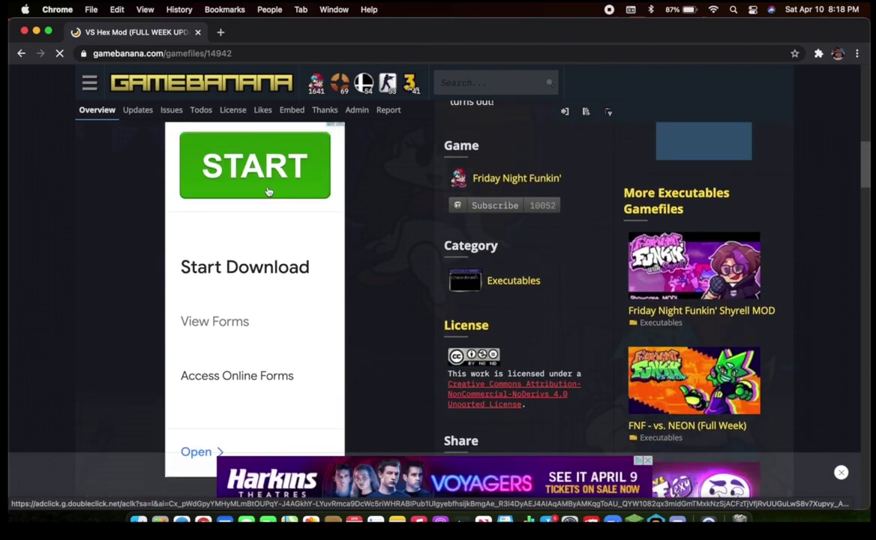
scroll(267, 191, "down", 10)
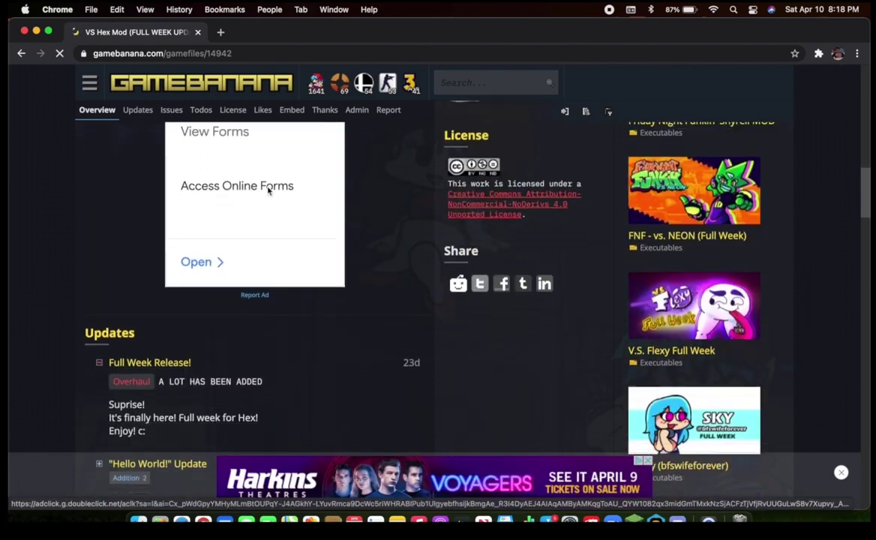
scroll(268, 192, "down", 10)
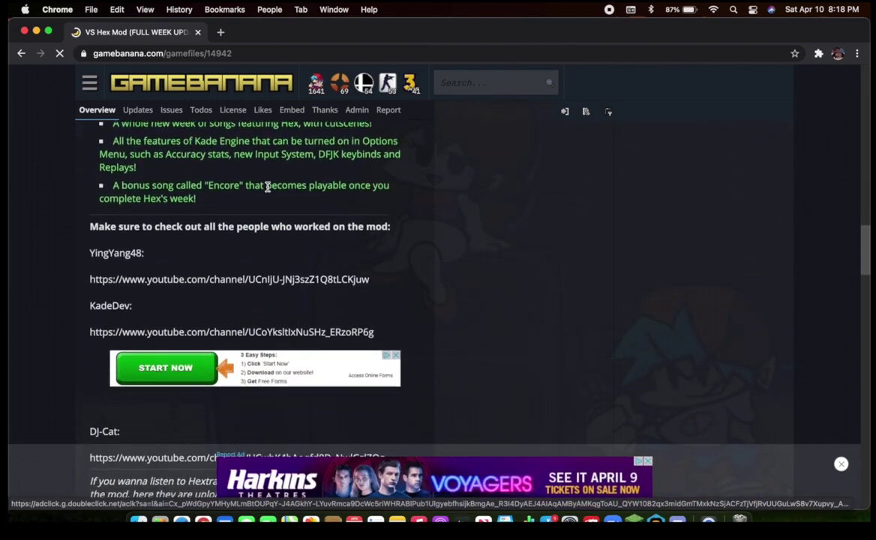
scroll(268, 187, "down", 3)
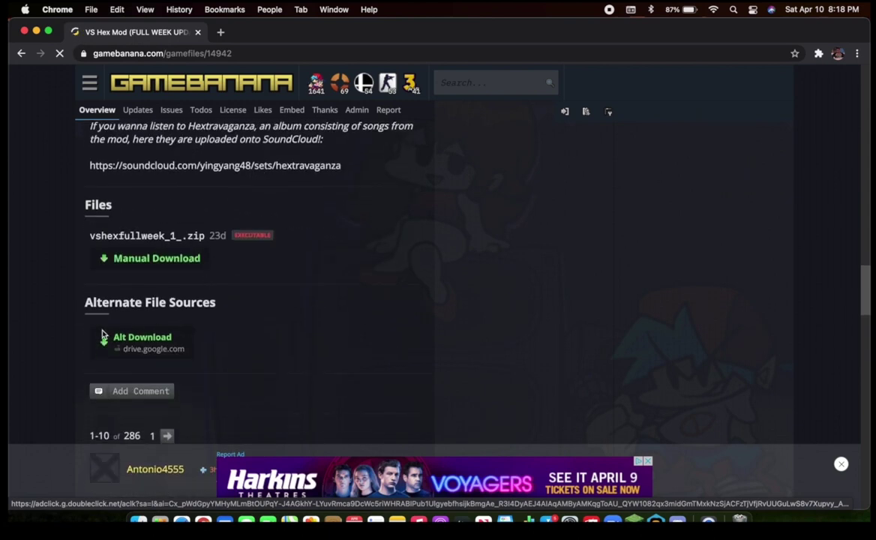
left_click(152, 344)
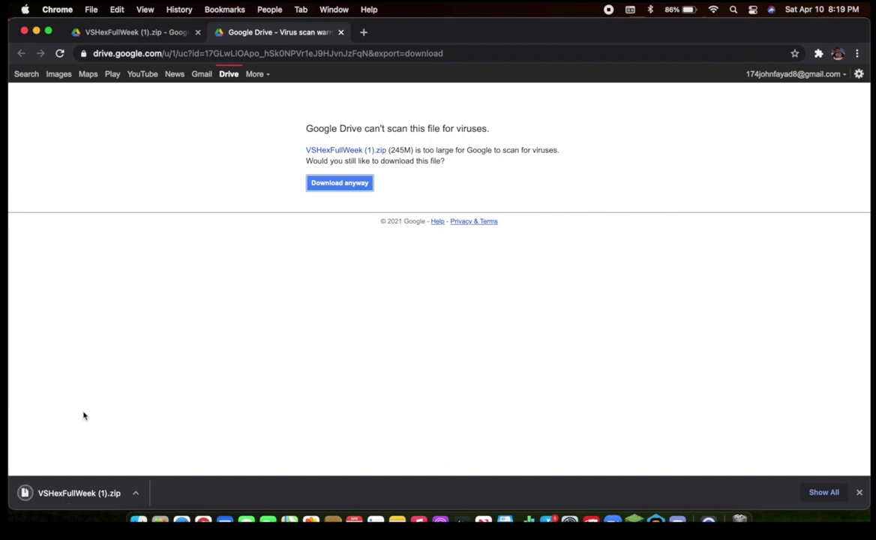
- Open the downloaded VSHexFullWeek (1).zip to extract it and close Chrome
left_click(57, 492)
left_click(24, 31)
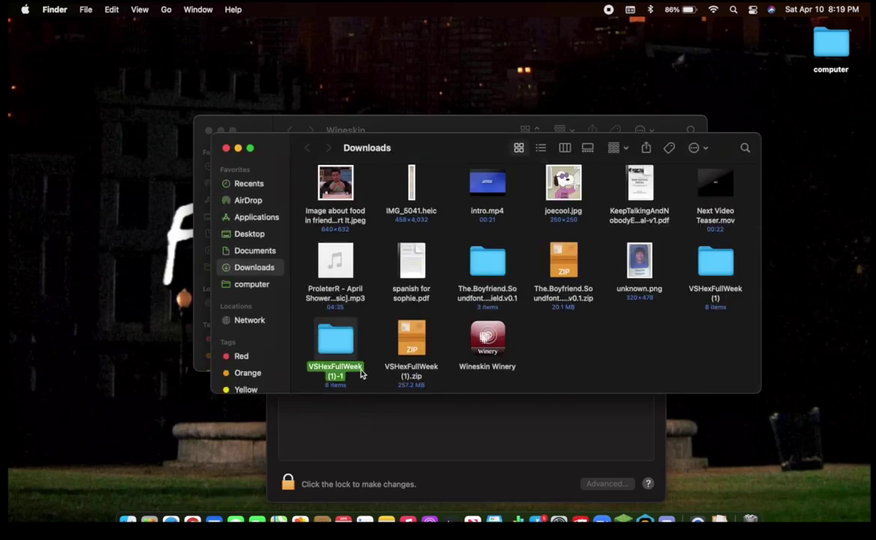
- Launch the youtube wrapper from the Wineskin folder and open its Install Software options
left_click_drag(365, 139, 368, 199)
left_click(408, 141)
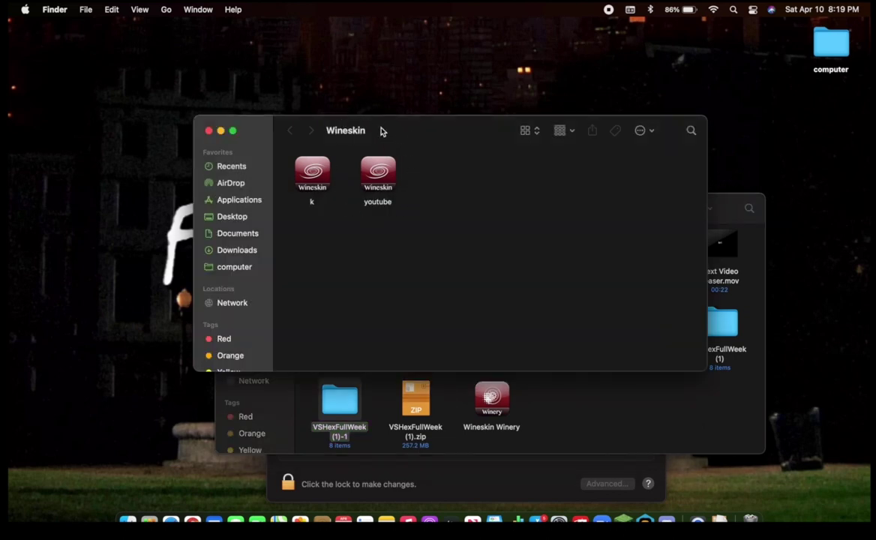
left_click(381, 171)
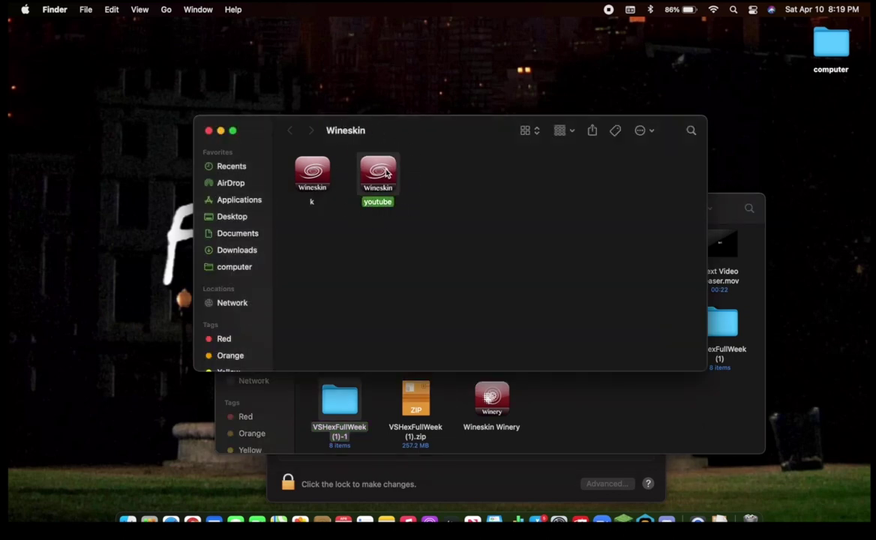
double_click(384, 171)
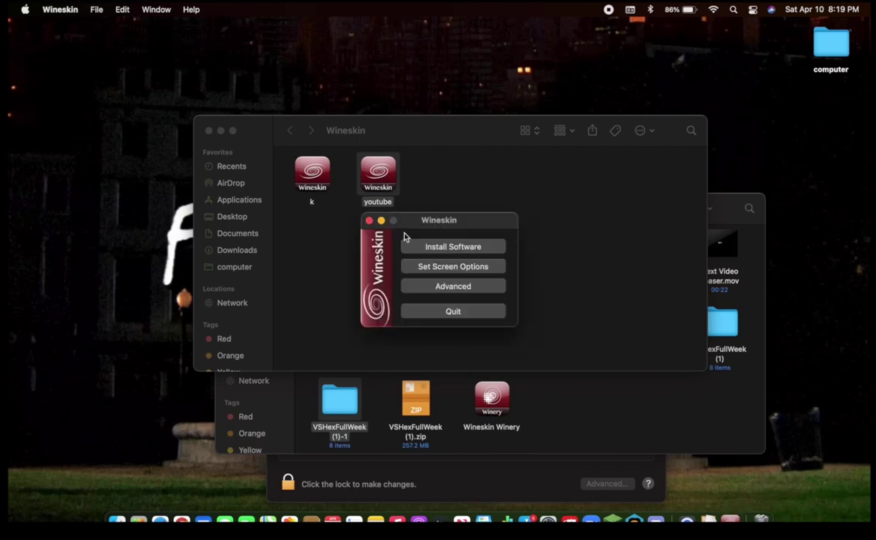
left_click(480, 251)
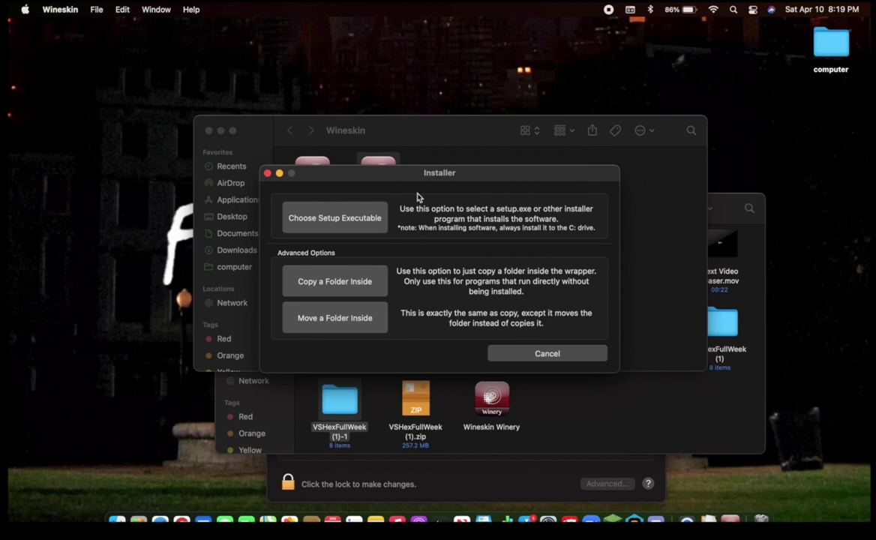
- Choose VSHex.exe from Downloads > VSHexFullWeek (1)-1 as the setup executable and confirm
left_click(347, 221)
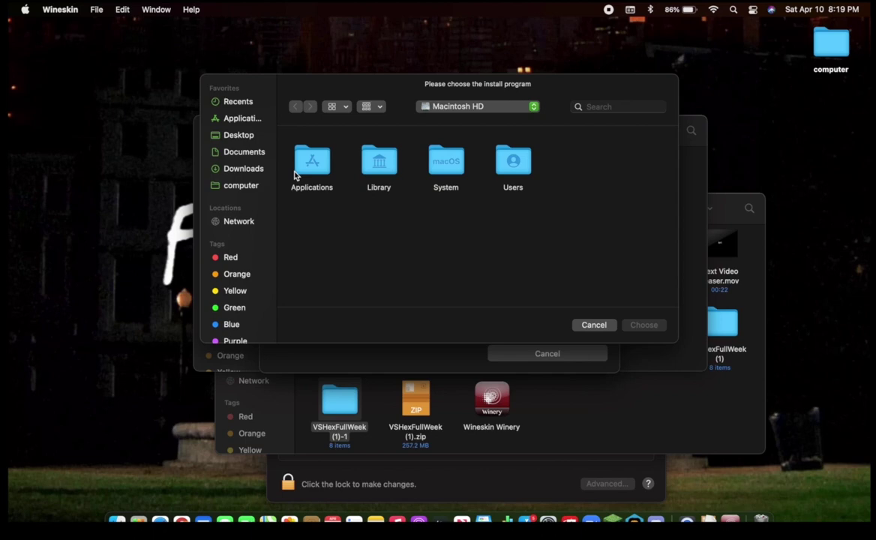
left_click(262, 173)
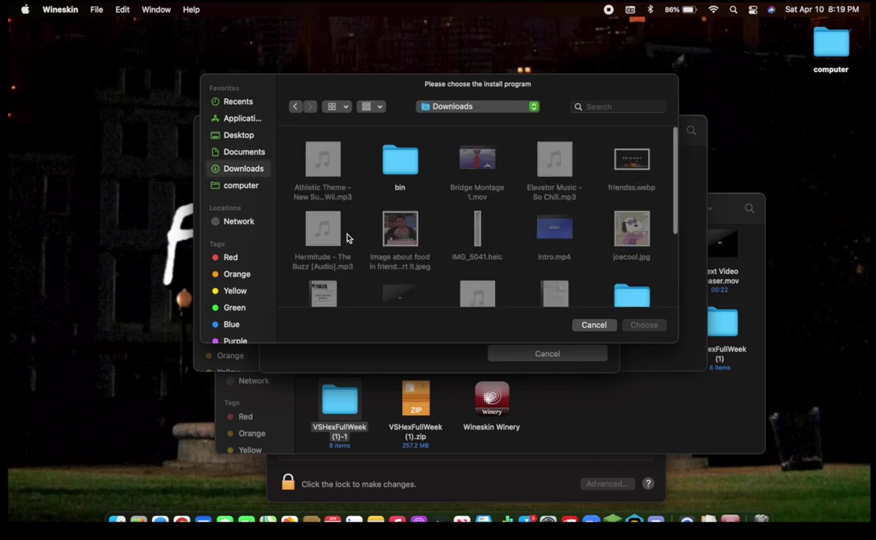
scroll(346, 237, "down", 5)
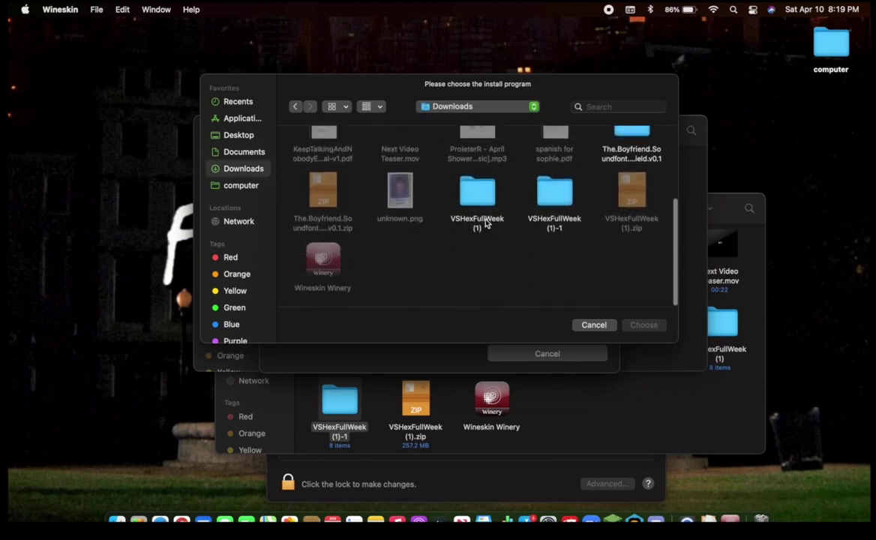
double_click(554, 191)
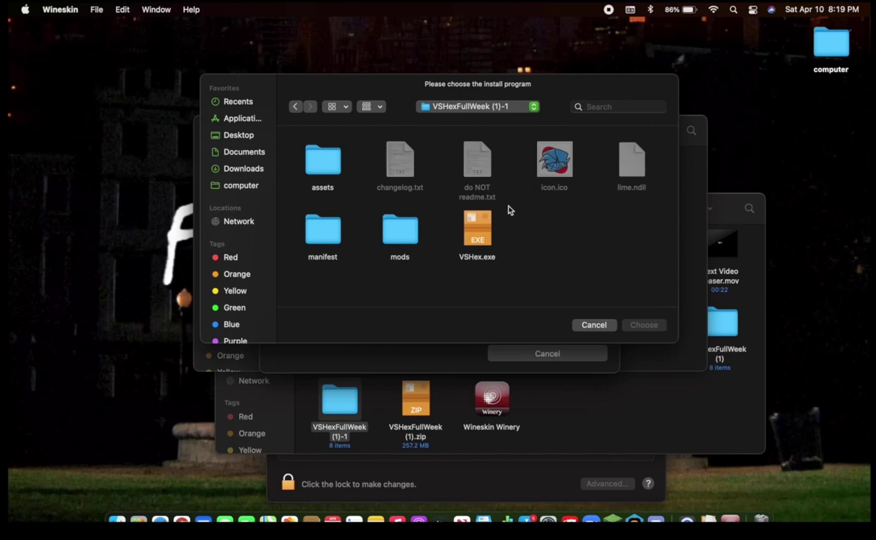
left_click(477, 229)
left_click(448, 278)
left_click(479, 227)
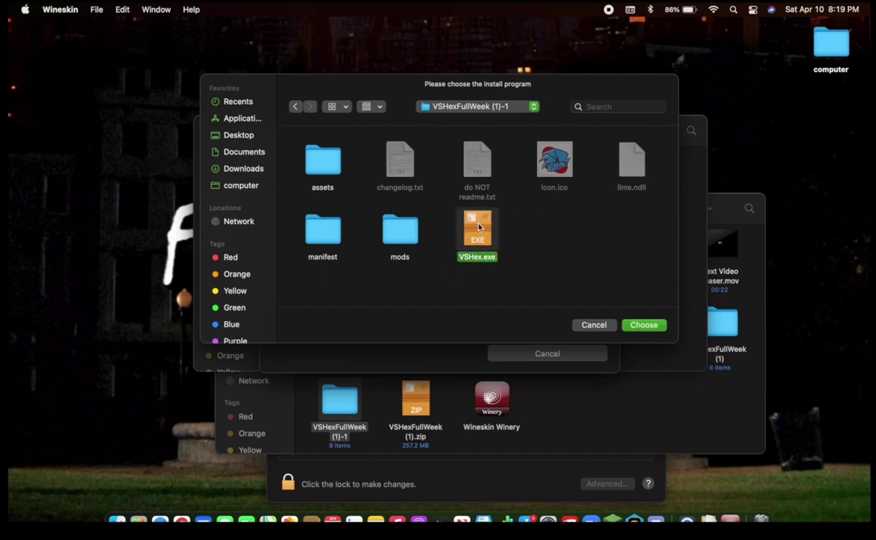
left_click(643, 324)
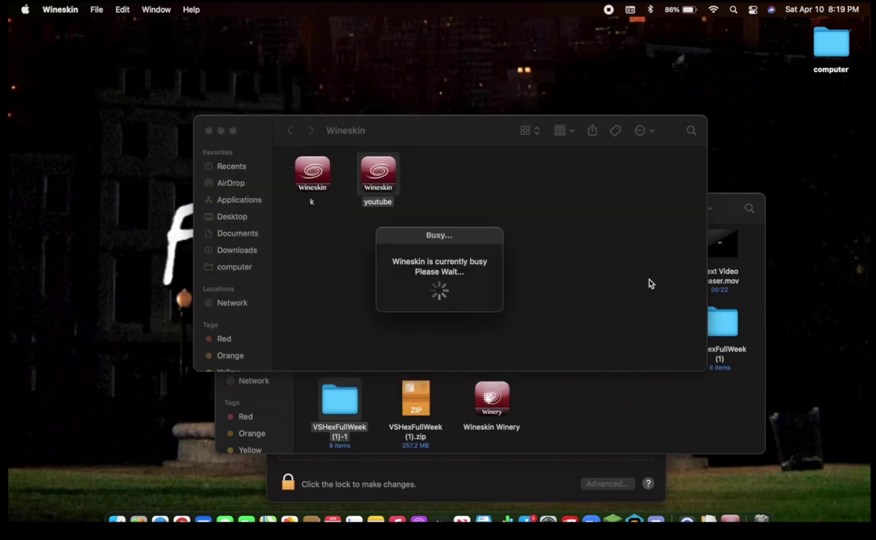
left_click(470, 197)
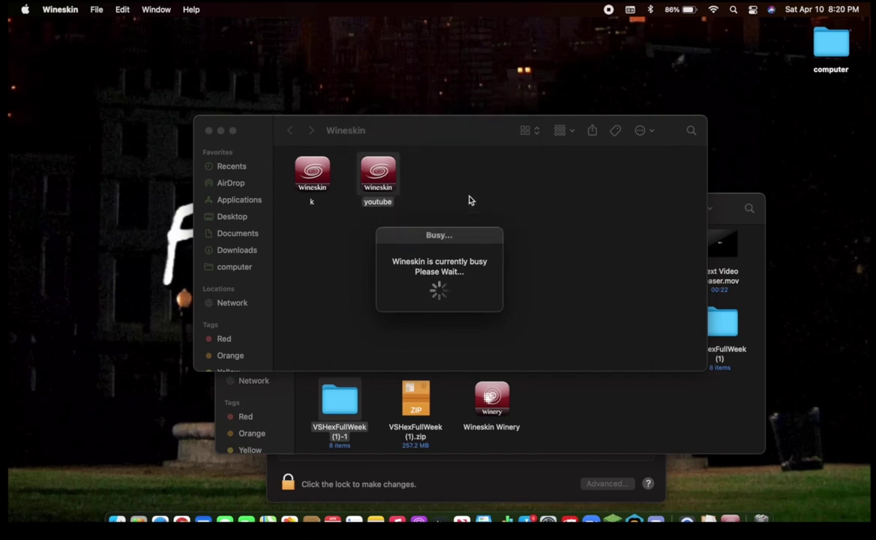